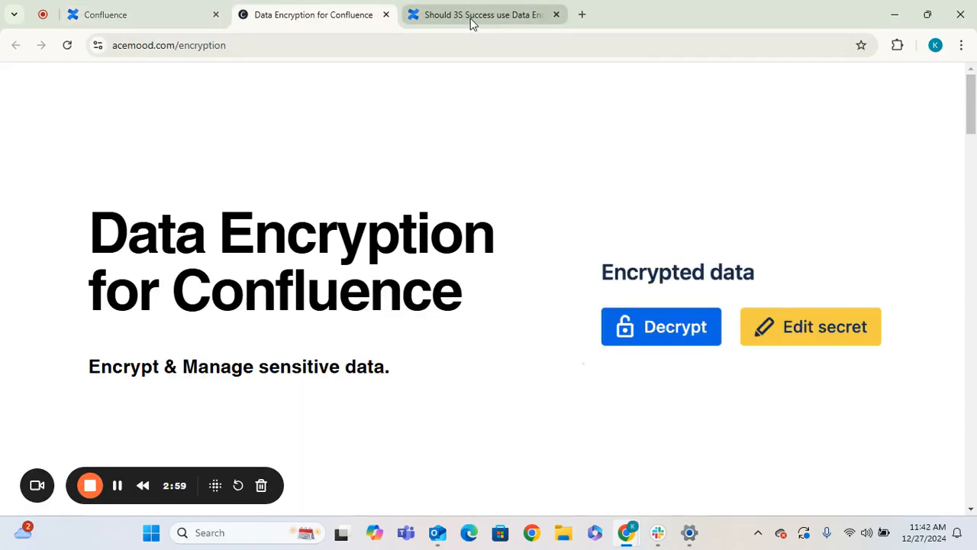
# Switch to the decision log page about using Data Encryption for Confluence and look through the Project Documentation content tree
pyautogui.click(469, 22)
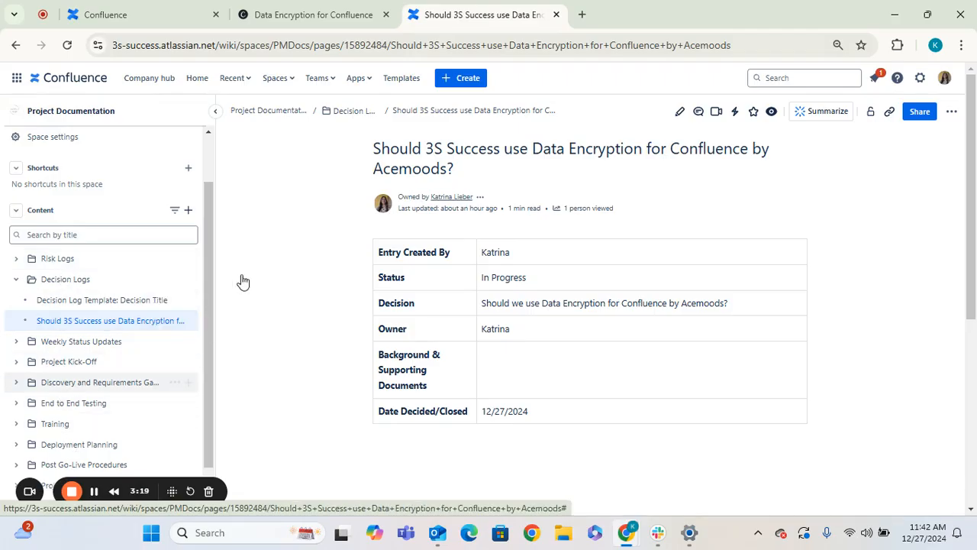
pyautogui.scroll(-1, 207, 278)
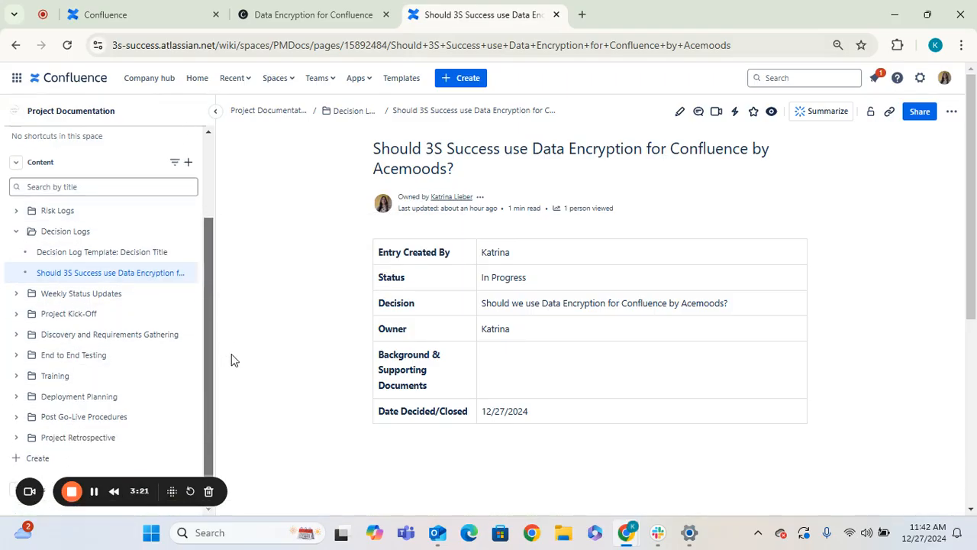
pyautogui.scroll(3, 216, 234)
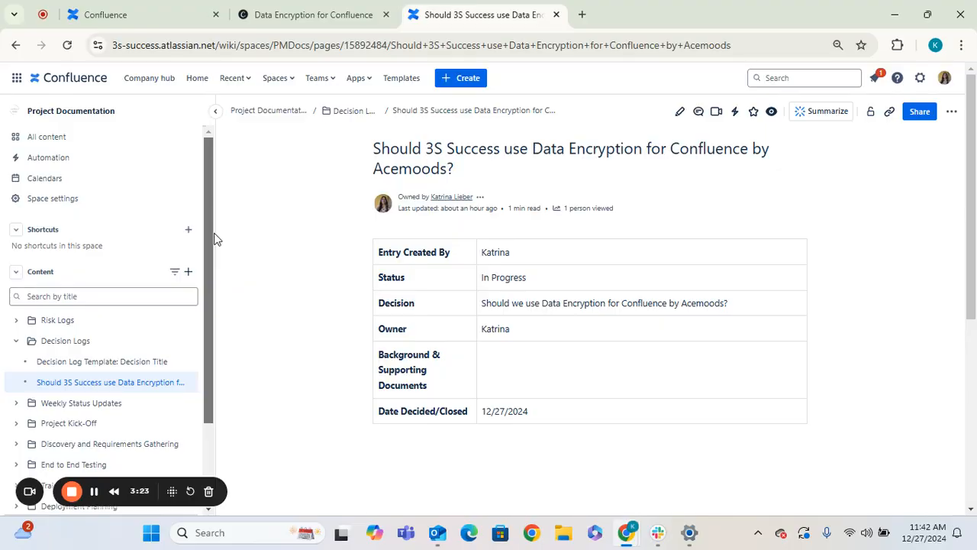
pyautogui.scroll(-2, 206, 281)
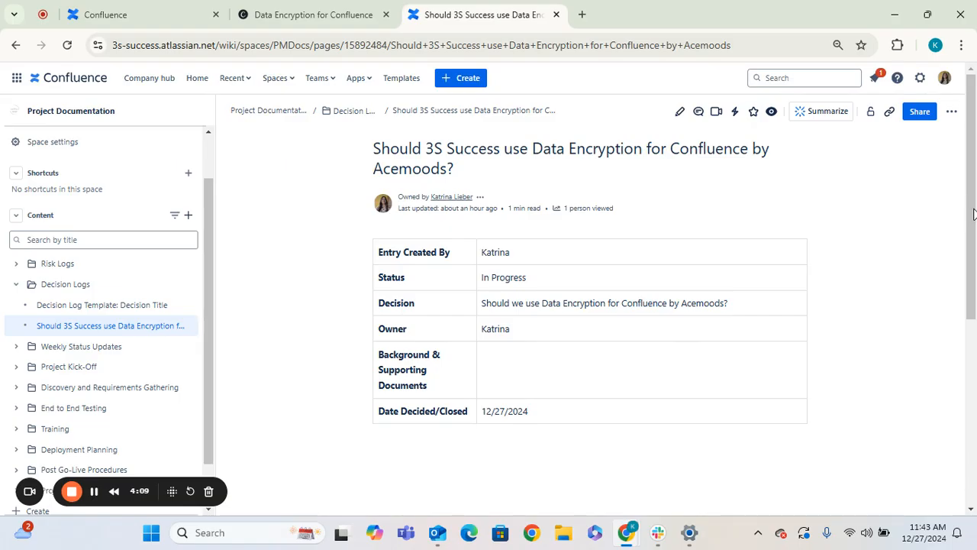
# Copy the whole paragraph about system utilization and CPU below the decision table
pyautogui.scroll(-4, 973, 214)
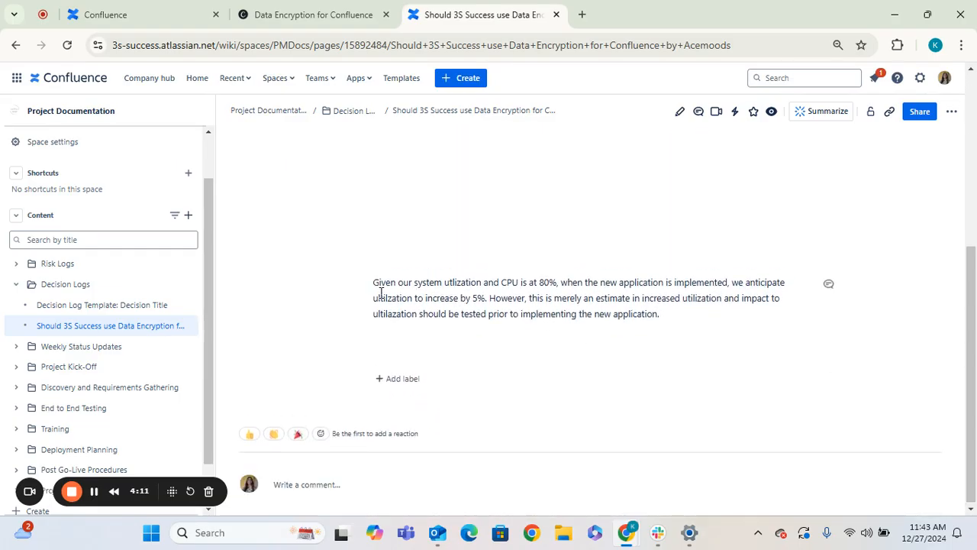
pyautogui.moveTo(379, 283); pyautogui.dragTo(811, 310)
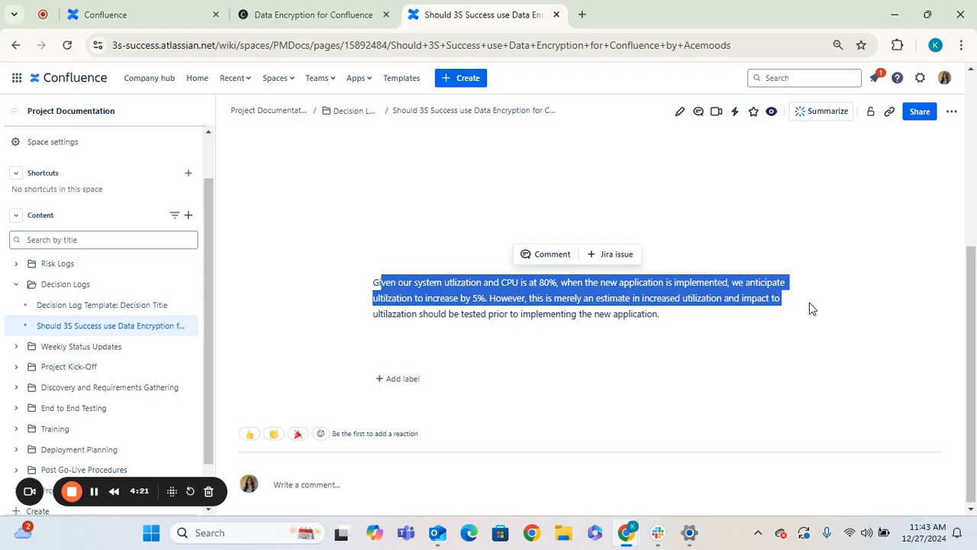
pyautogui.moveTo(809, 303); pyautogui.dragTo(713, 333)
pyautogui.click(713, 330)
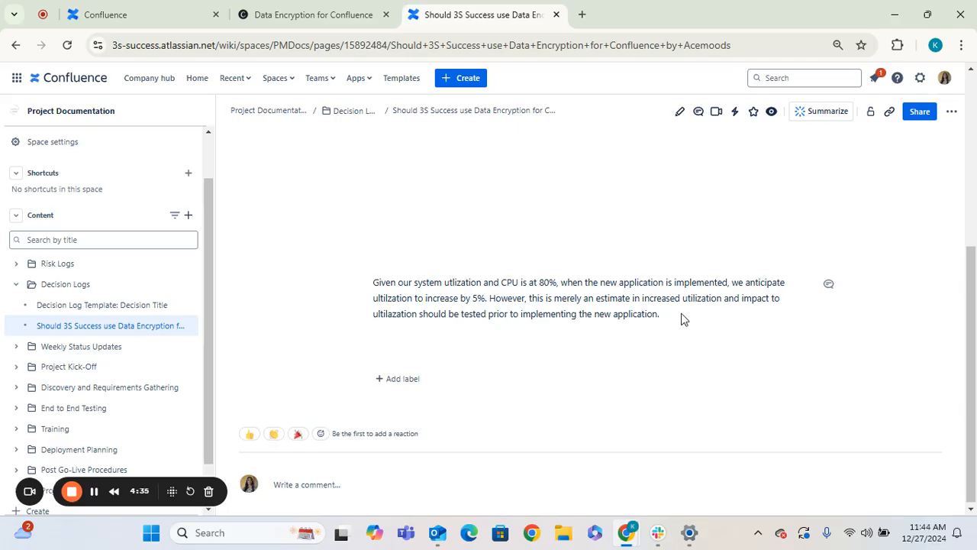
pyautogui.moveTo(660, 315); pyautogui.dragTo(368, 281)
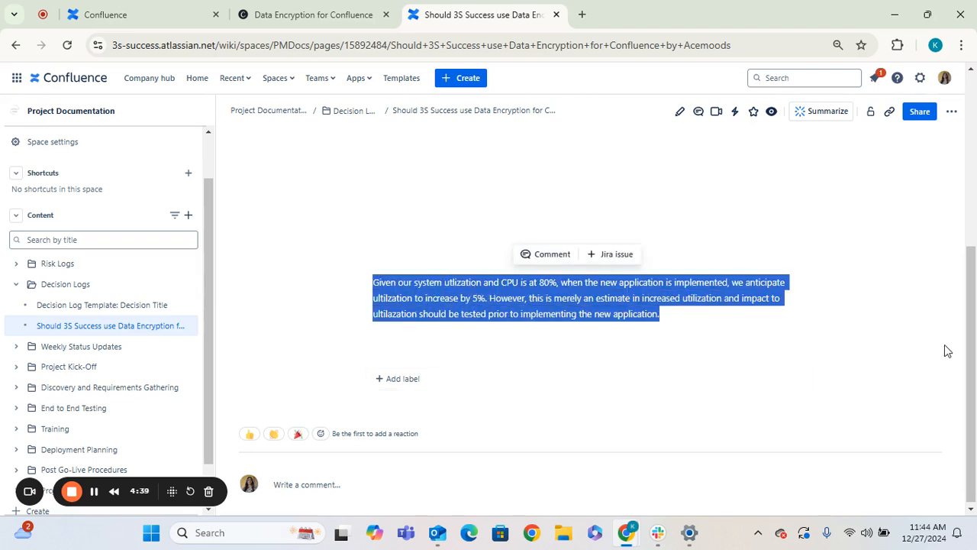
# Insert the Data Encryption for Confluence macro into the page's Background & Supporting Documents cell and publish the update
pyautogui.scroll(1, 974, 316)
pyautogui.moveTo(974, 316); pyautogui.dragTo(958, 202)
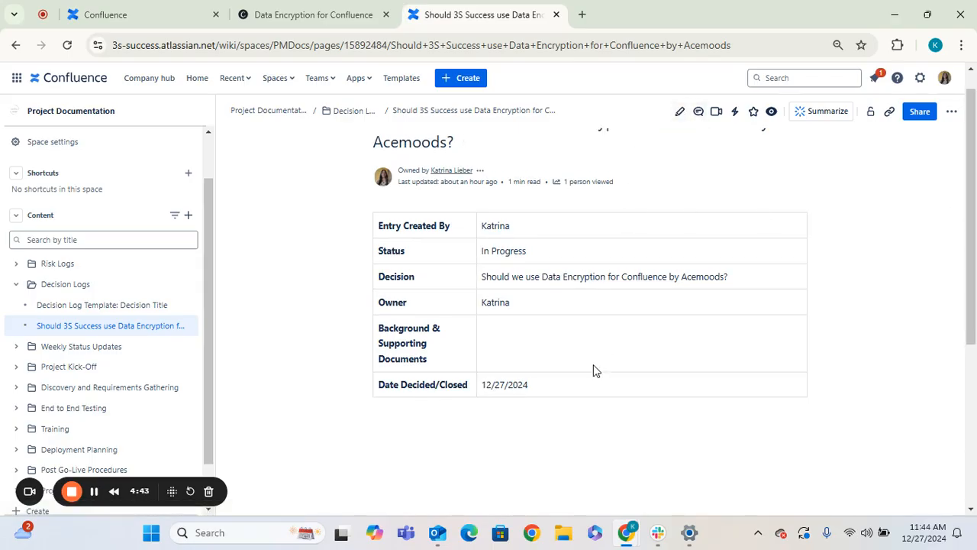
pyautogui.click(678, 113)
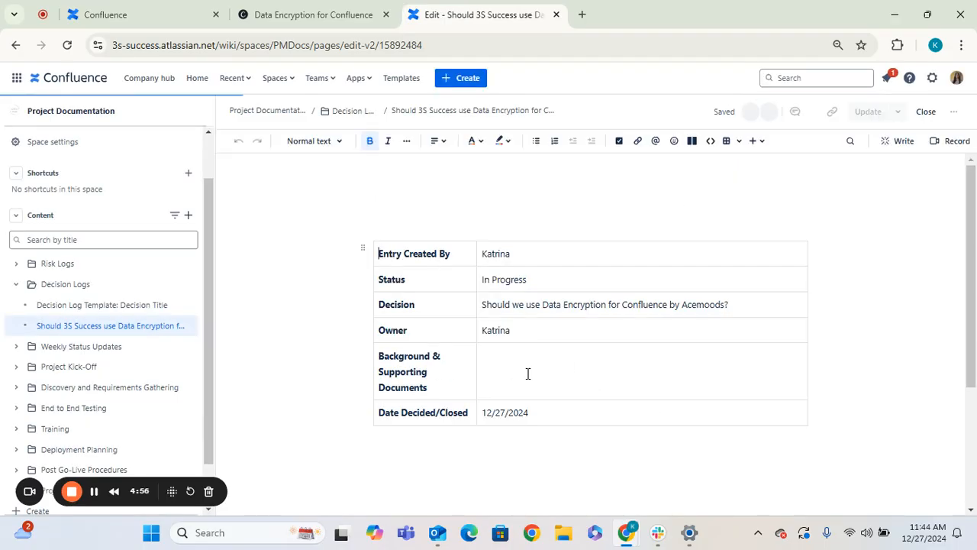
pyautogui.click(528, 412)
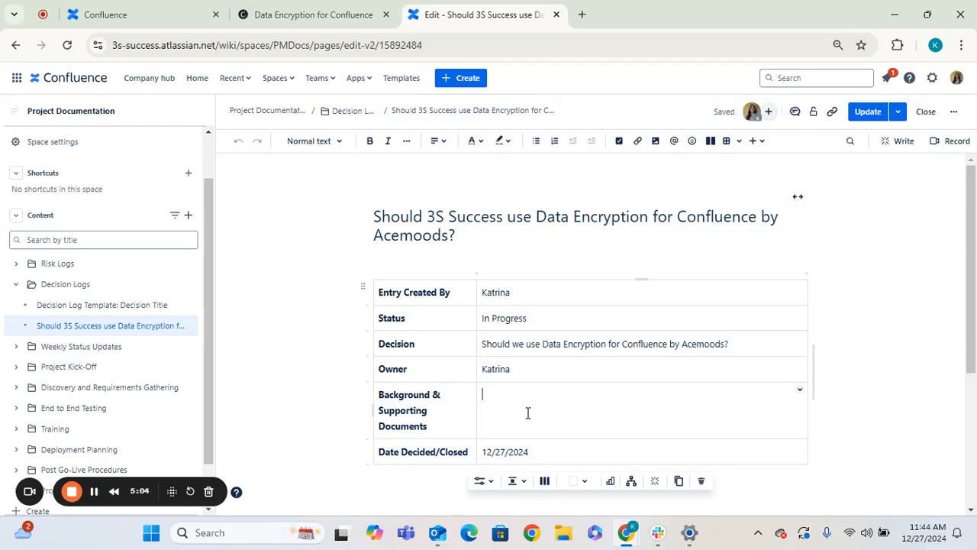
pyautogui.write('/data')
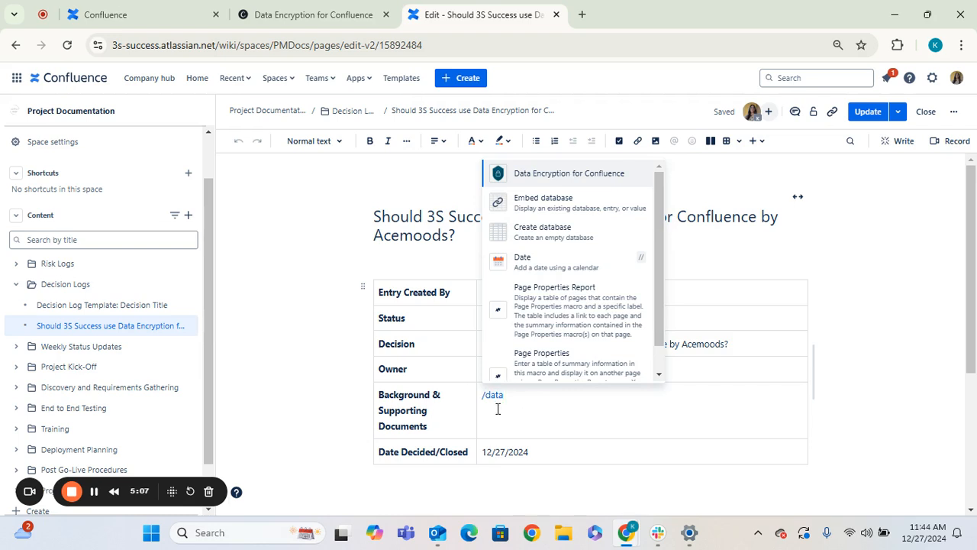
pyautogui.press('Down')
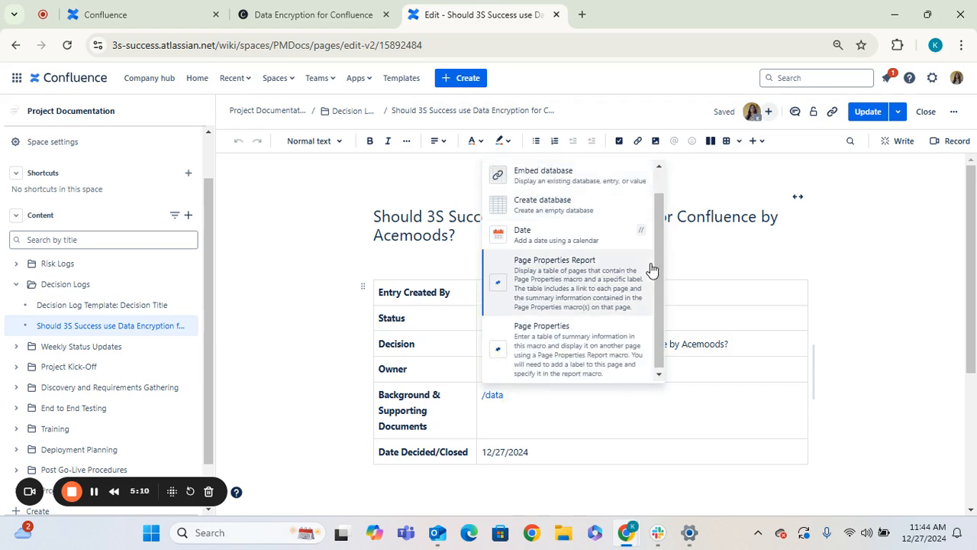
pyautogui.scroll(1, 662, 270)
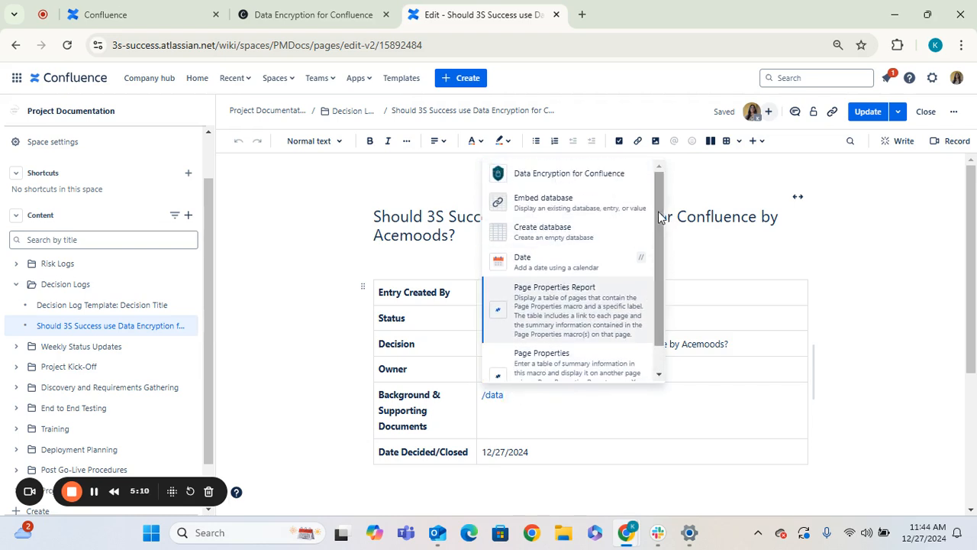
pyautogui.click(581, 180)
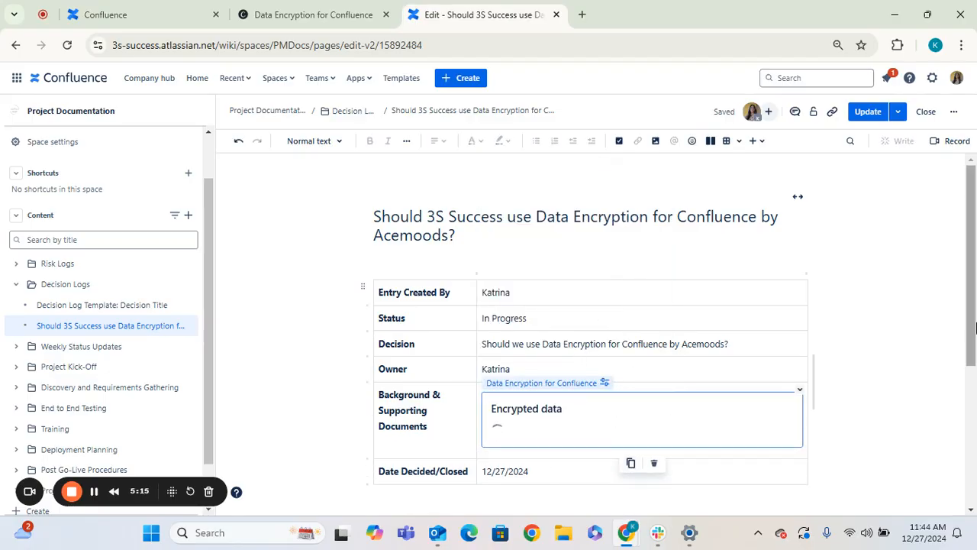
pyautogui.scroll(-1, 974, 364)
pyautogui.scroll(-1, 973, 364)
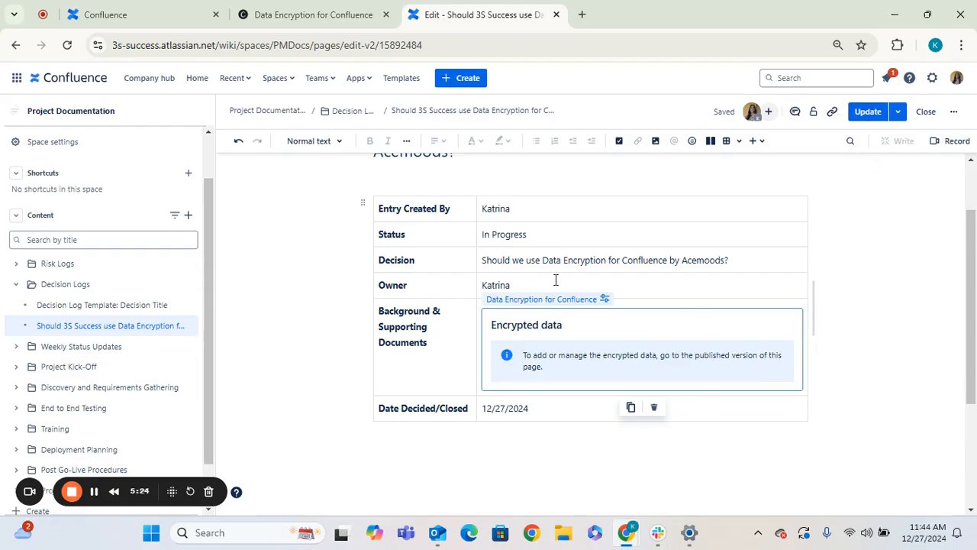
pyautogui.click(868, 114)
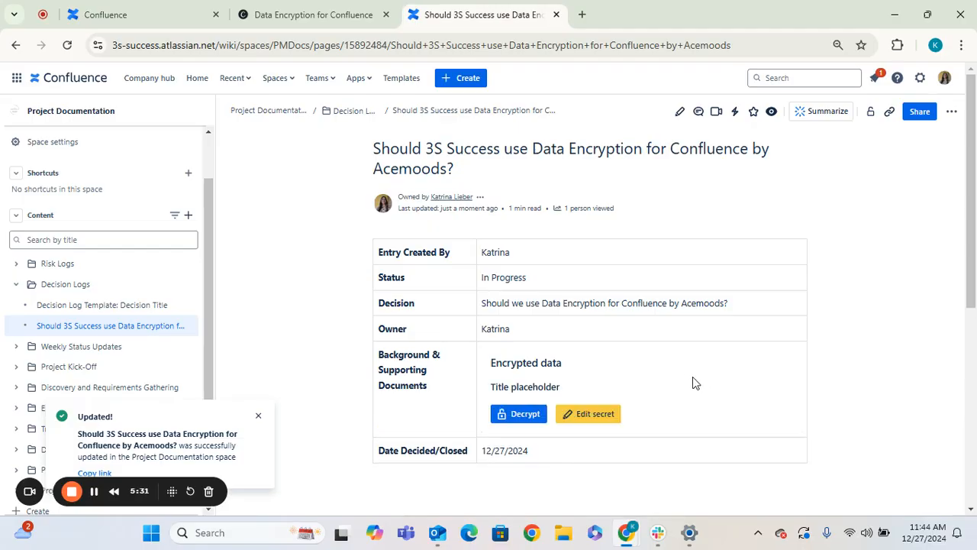
pyautogui.click(258, 416)
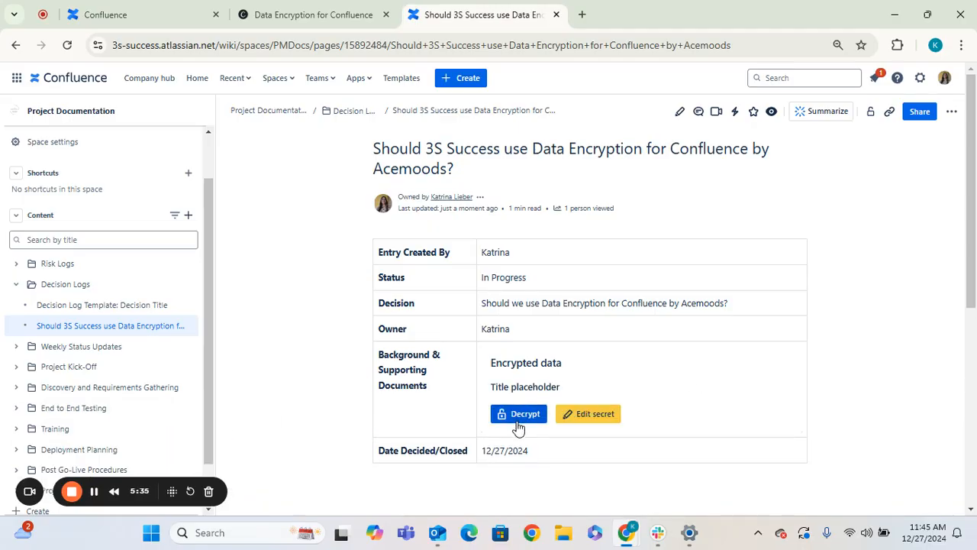
# Open the new encrypted data block for editing and paste the copied utilization paragraph as its sensitive data
pyautogui.click(571, 414)
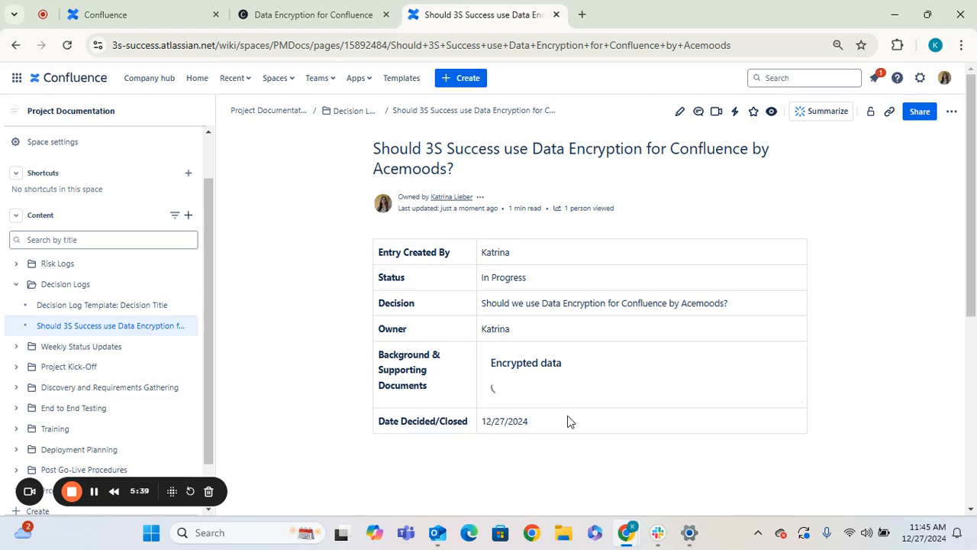
pyautogui.moveTo(695, 456); pyautogui.dragTo(489, 451)
pyautogui.hotkey('ctrl', 'v')
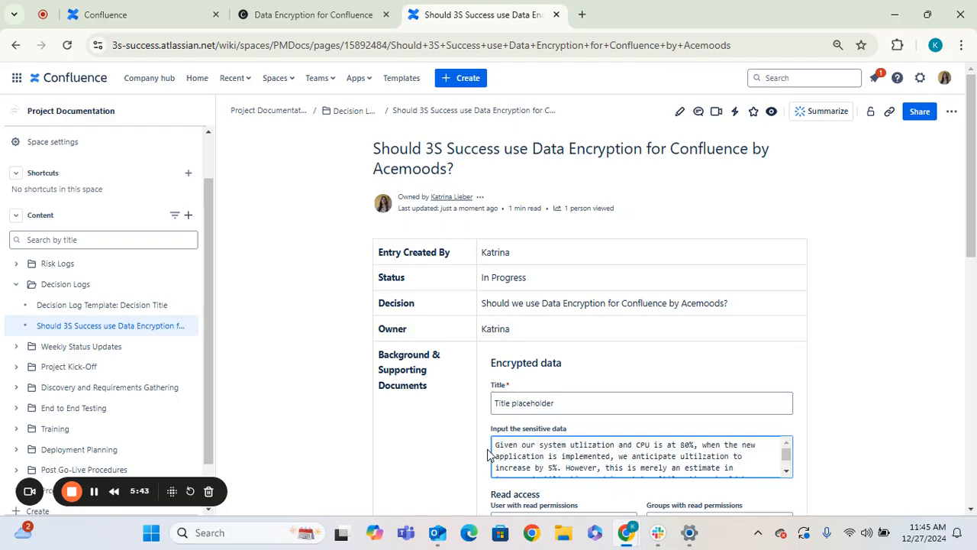
# Replace the encrypted data block's placeholder title with "Resource Utilization"
pyautogui.click(566, 405)
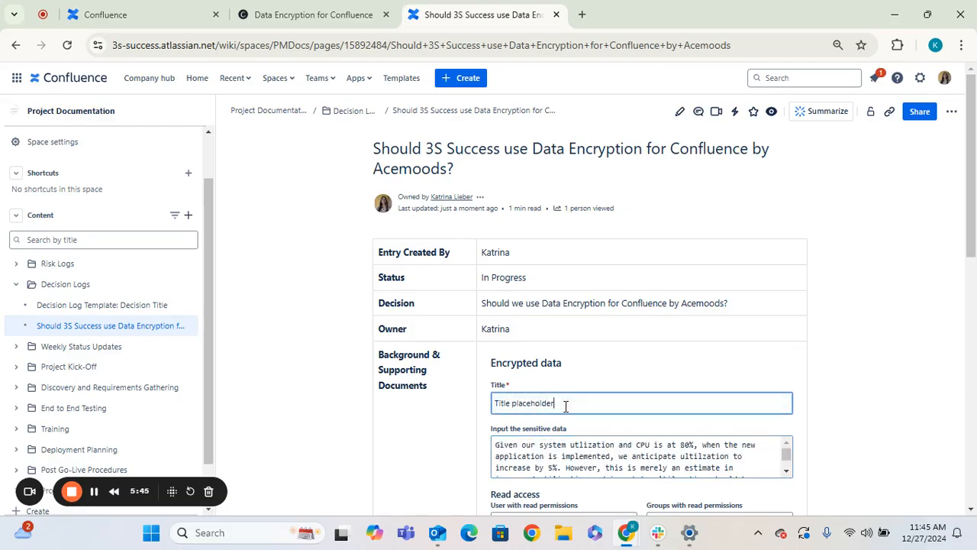
pyautogui.press('BackSpace')
pyautogui.press('BackSpace')
pyautogui.press('BackSpace')
pyautogui.press('BackSpace')
pyautogui.press('BackSpace')
pyautogui.press('BackSpace')
pyautogui.press('BackSpace')
pyautogui.press('BackSpace')
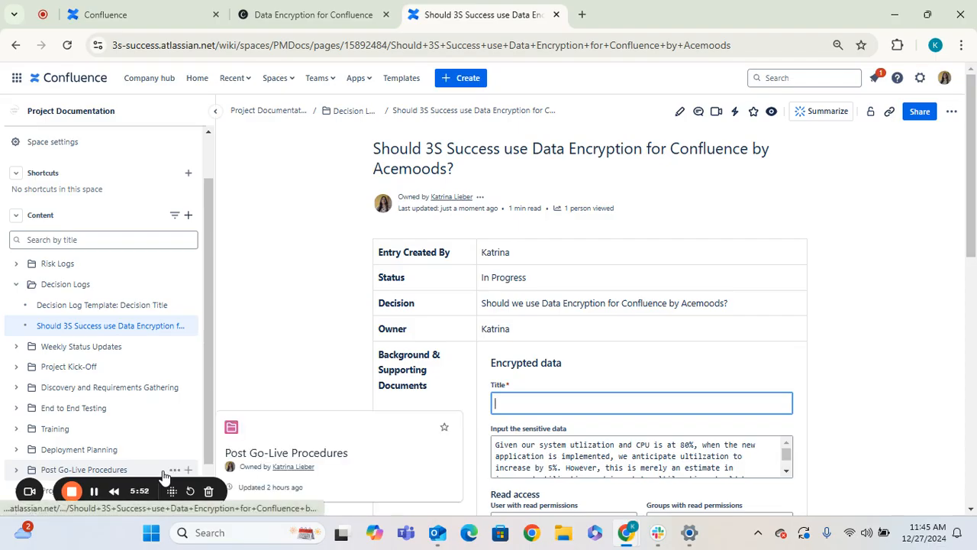
pyautogui.write('Resource')
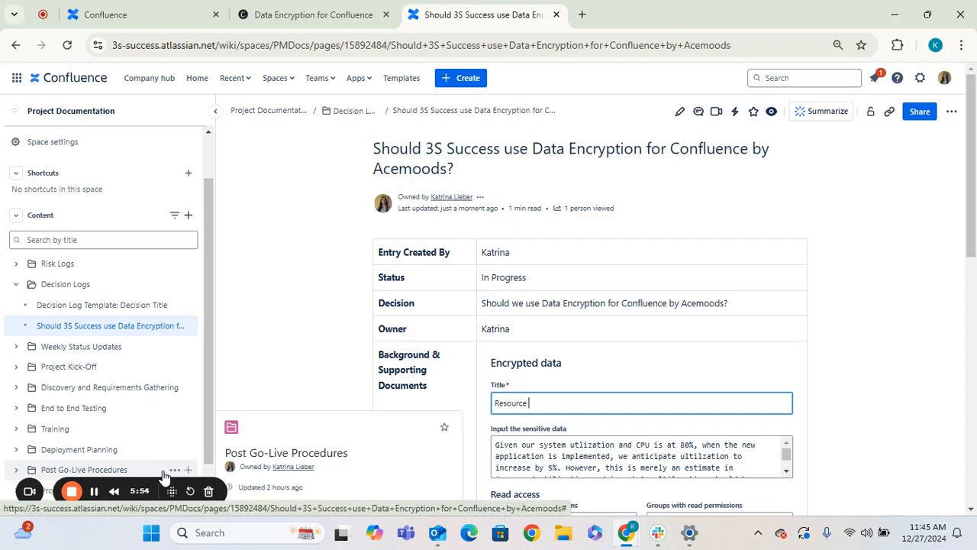
pyautogui.write(' Utilization')
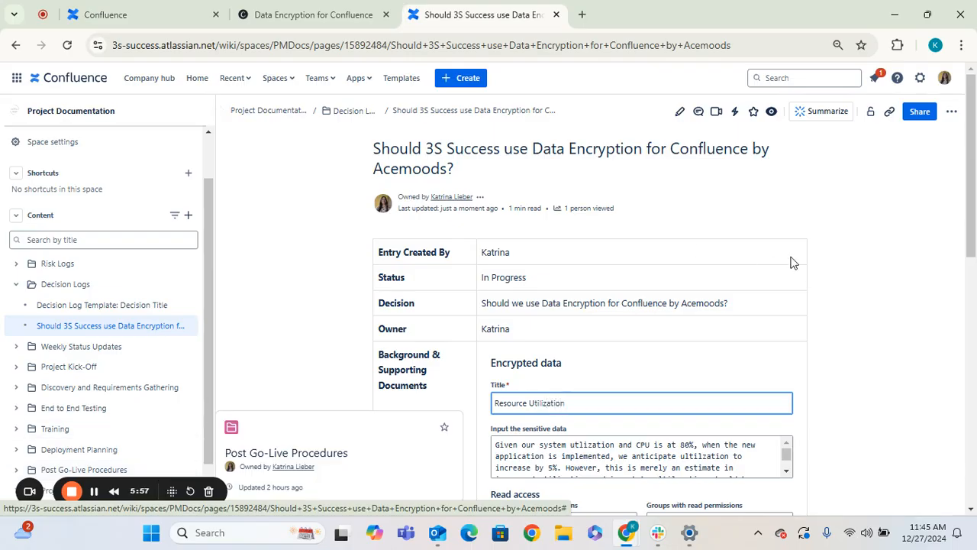
# Review the pasted sensitive data and the read and edit access settings, and save the secret
pyautogui.scroll(-3, 974, 288)
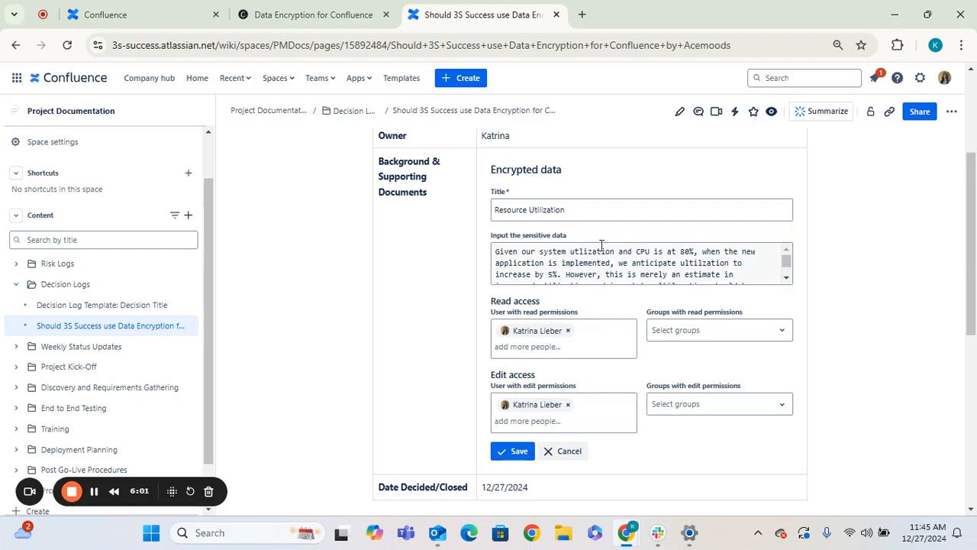
pyautogui.moveTo(789, 264)
pyautogui.mouseDown()
pyautogui.moveTo(787, 280)
pyautogui.moveTo(787, 255)
pyautogui.moveTo(787, 270)
pyautogui.mouseUp()
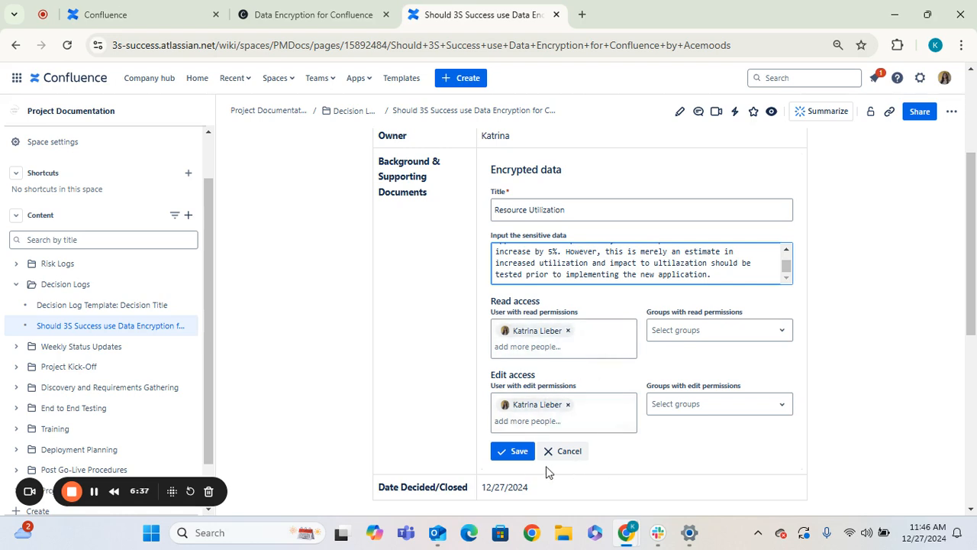
pyautogui.click(513, 456)
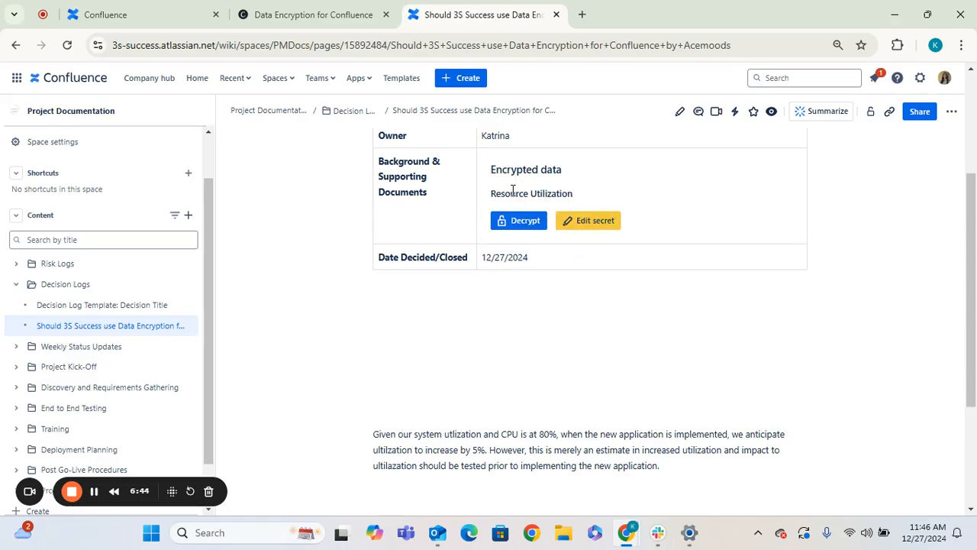
# Decrypt the Resource Utilization block, reveal and read through its text, and hide it again
pyautogui.click(512, 229)
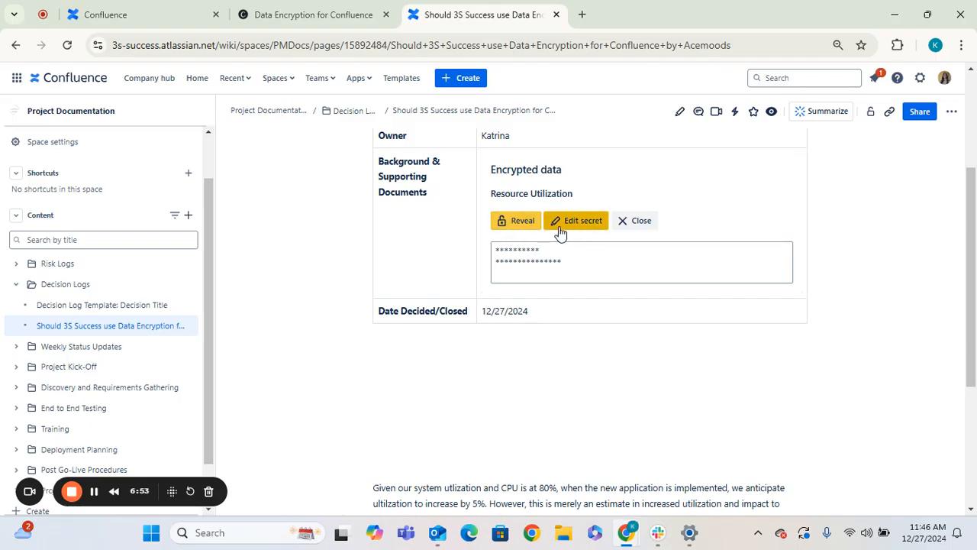
pyautogui.click(525, 224)
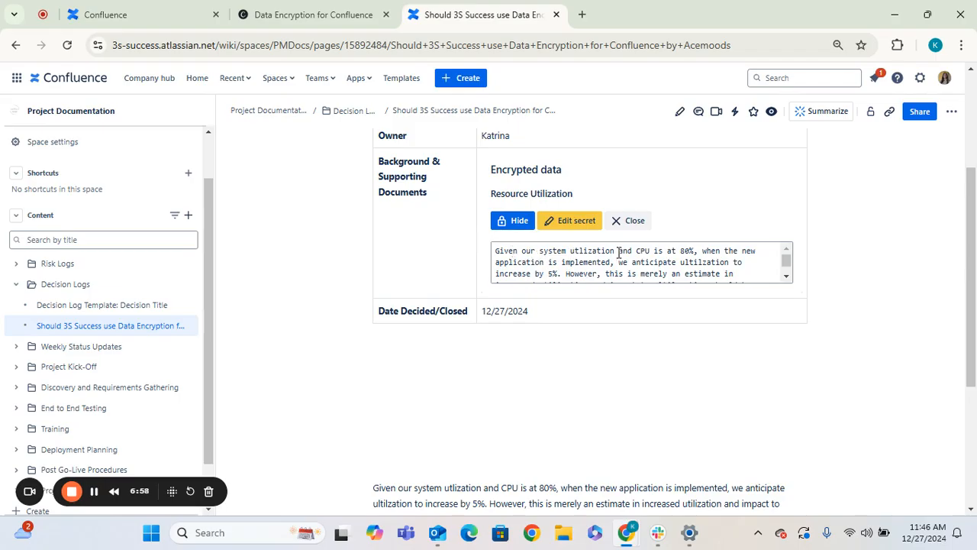
pyautogui.click(788, 279)
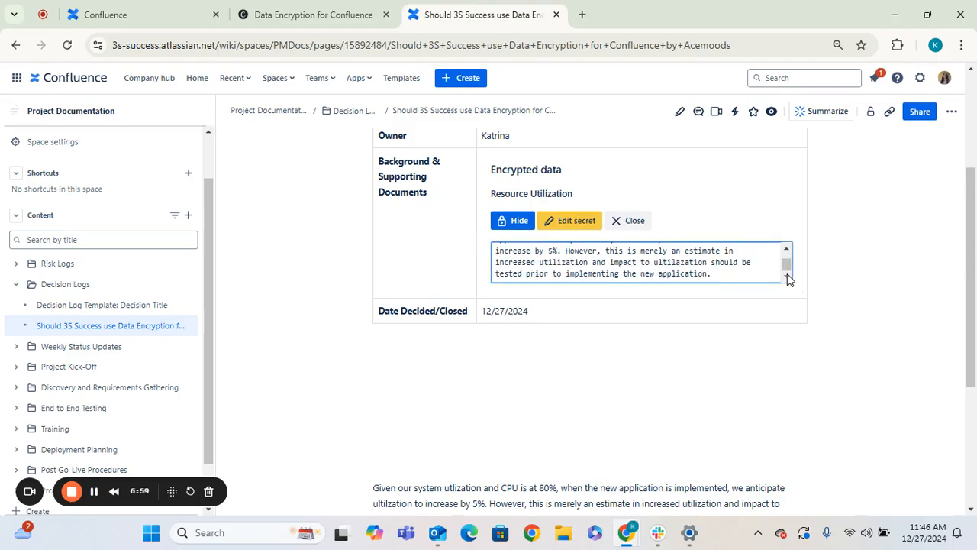
pyautogui.click(787, 260)
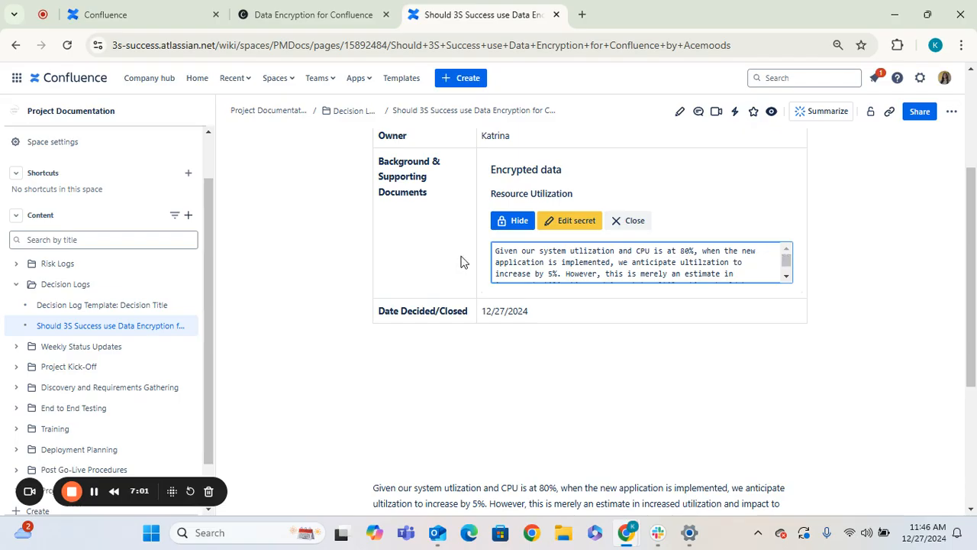
pyautogui.click(507, 221)
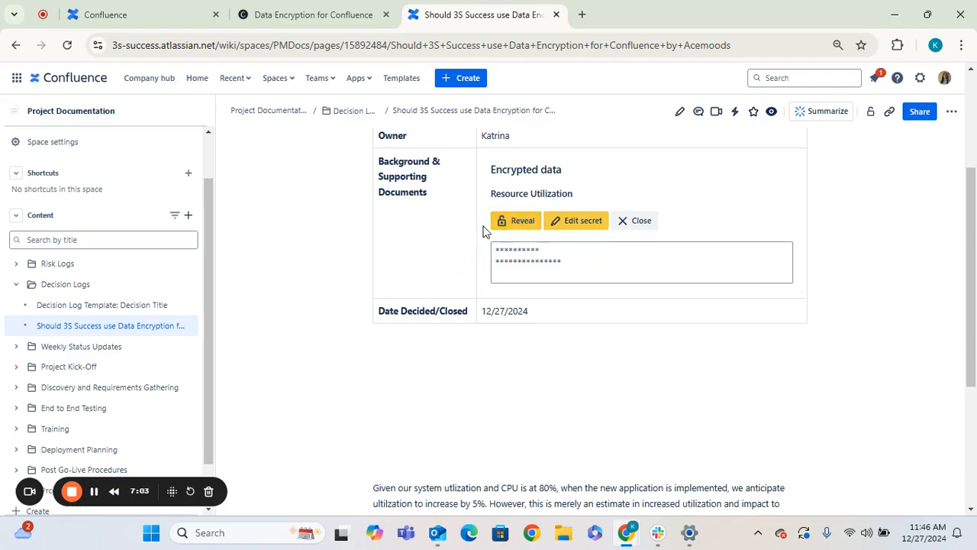
# Reopen the Resource Utilization secret for editing, view its contents and access settings, and save it without changes
pyautogui.click(583, 221)
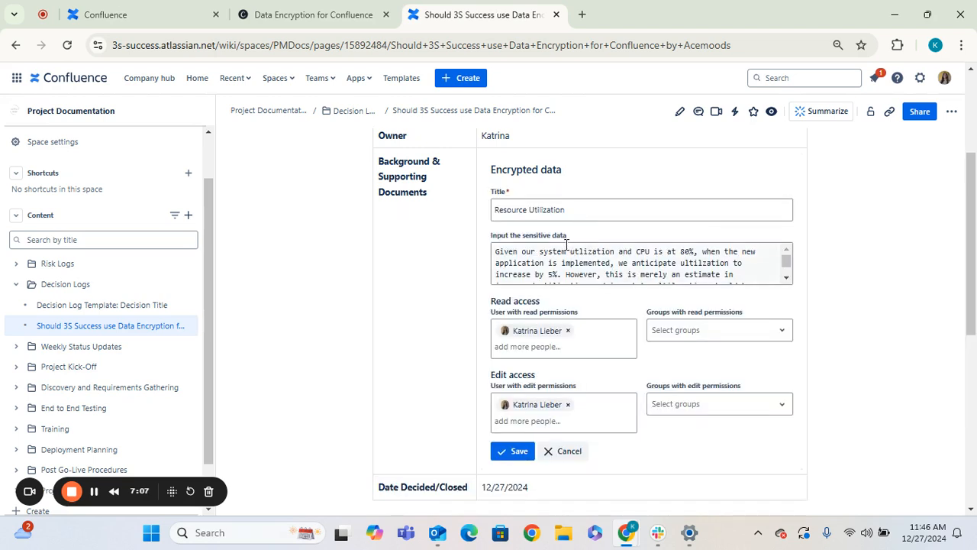
pyautogui.click(497, 457)
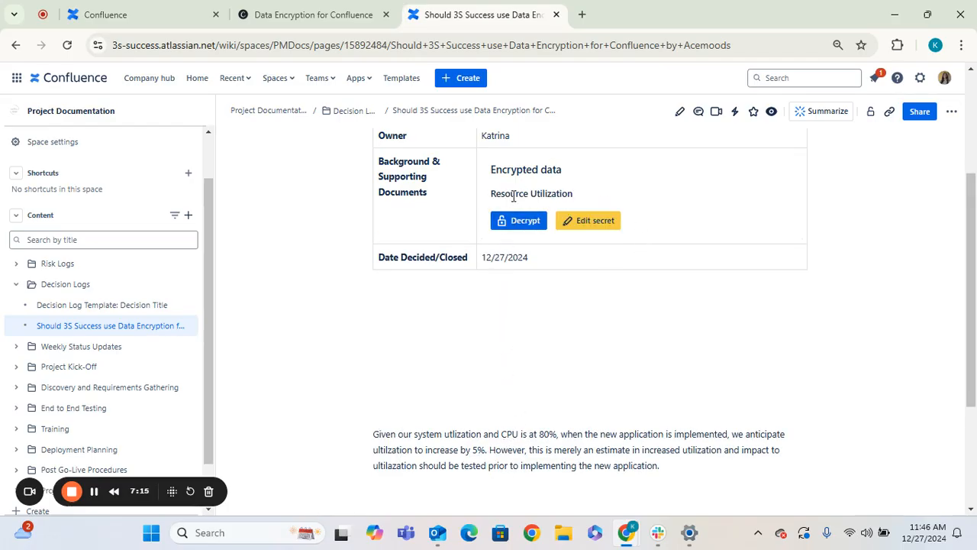
pyautogui.moveTo(973, 335); pyautogui.dragTo(959, 170)
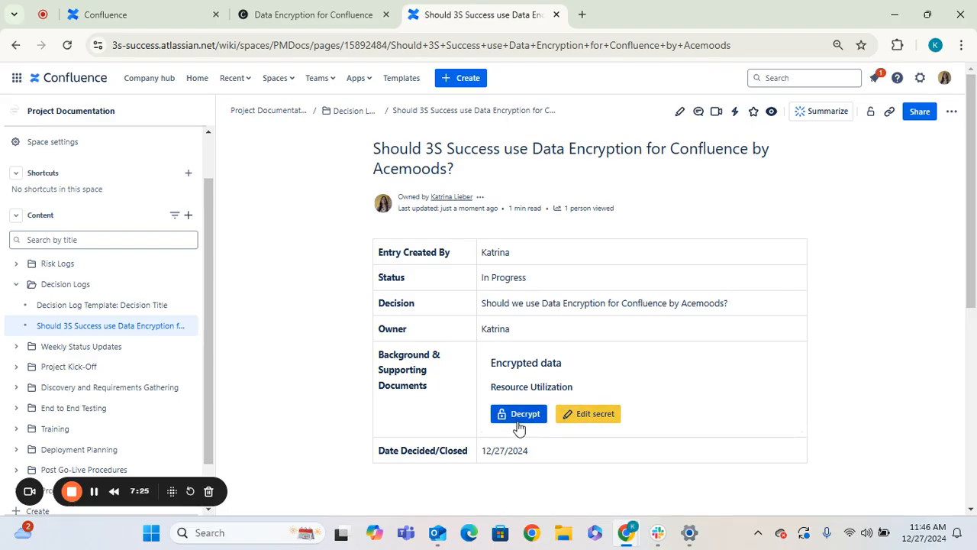
pyautogui.moveTo(974, 254); pyautogui.dragTo(955, 219)
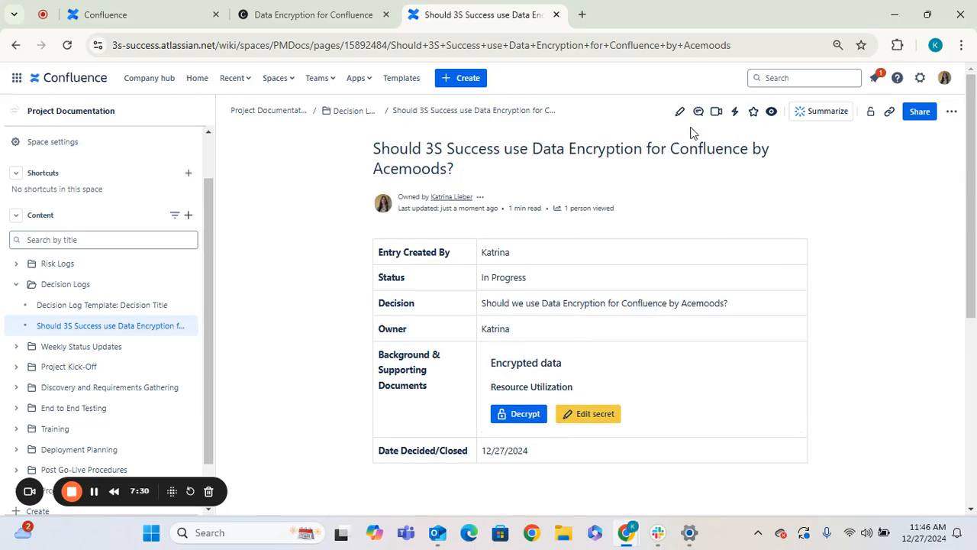